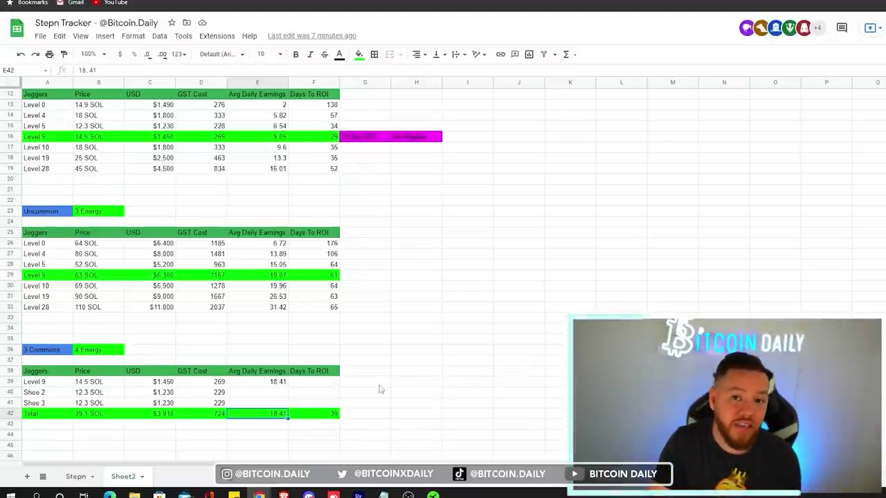
Compare the days to ROI of the 3 Commons total with the Level 9 rows of the single-shoe and Uncommon jogger tables
{"action": "left_click", "coordinate": [321, 415]}
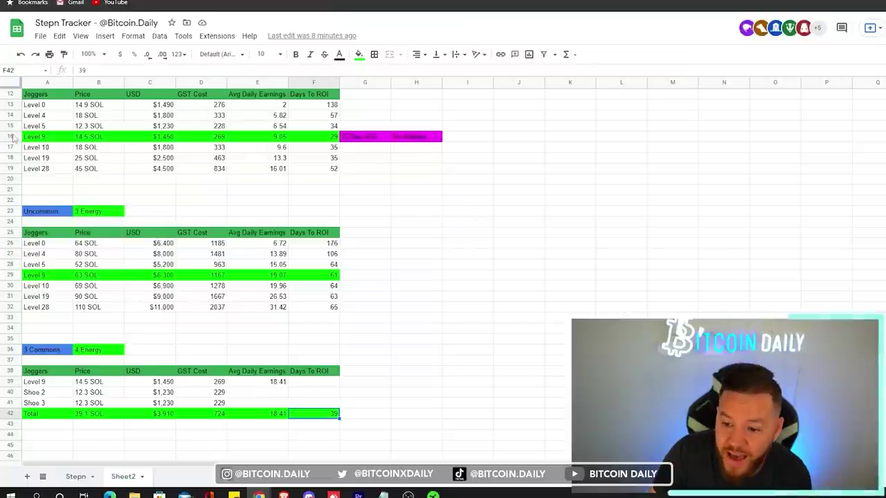
{"action": "left_click", "coordinate": [10, 136]}
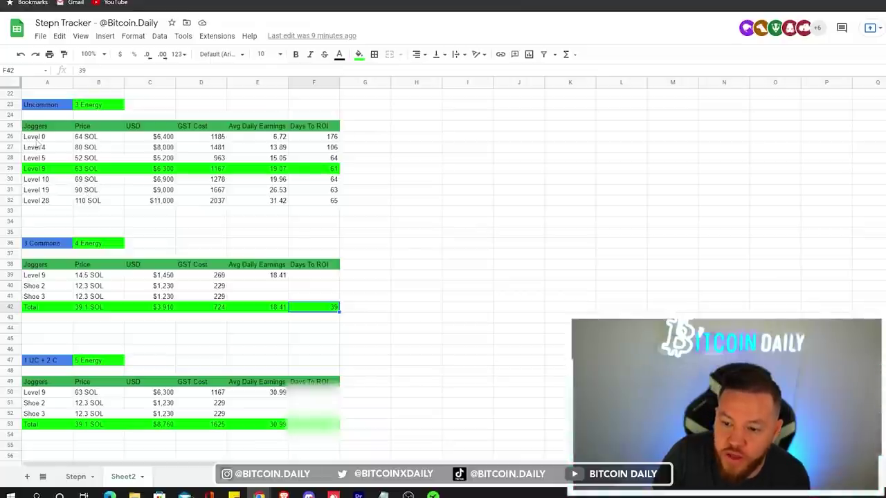
{"action": "left_click", "coordinate": [11, 169]}
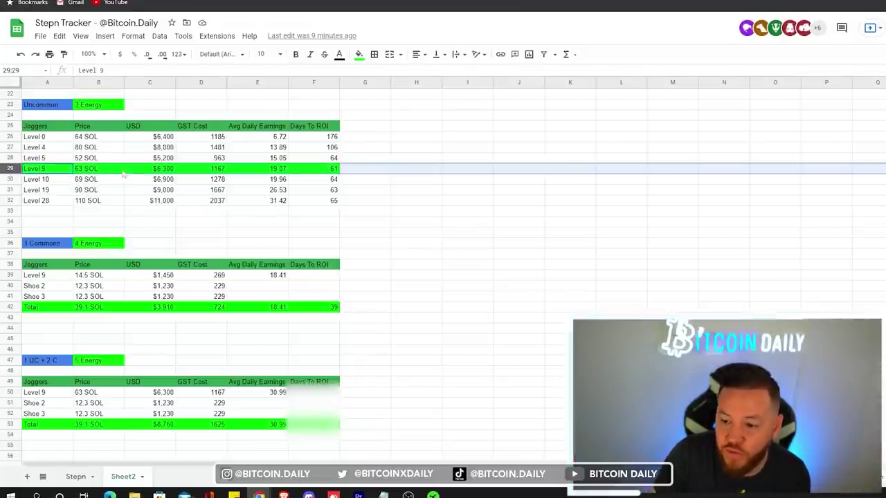
{"action": "left_click", "coordinate": [335, 170]}
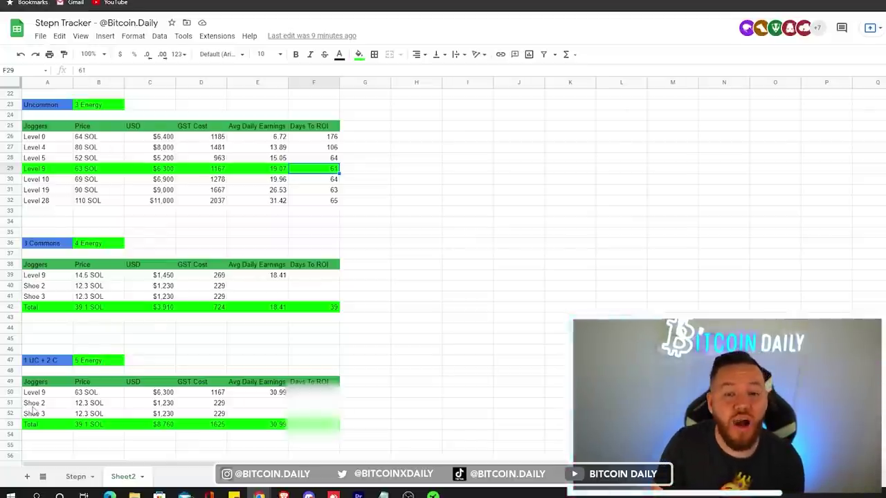
Review the shoes in the 1 UC + 2 C table and set its total price to 87.6 SOL
{"action": "left_click", "coordinate": [48, 392]}
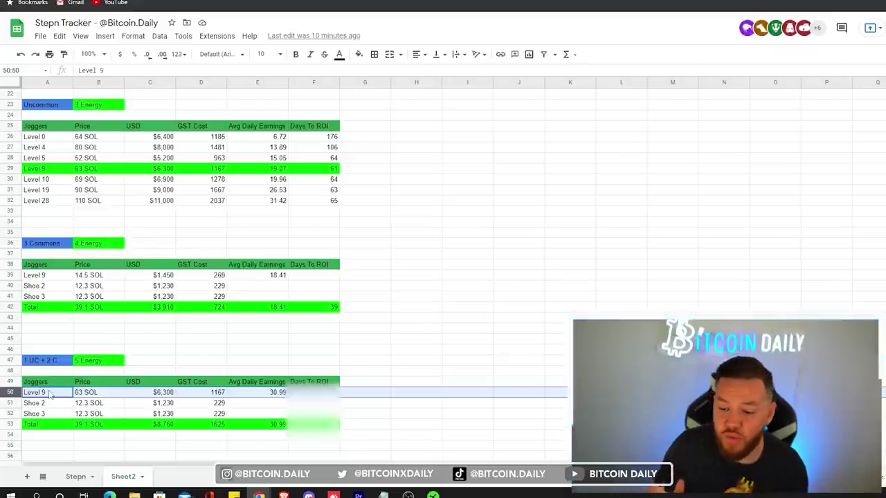
{"action": "left_click_drag", "start_coordinate": [42, 403], "coordinate": [43, 414]}
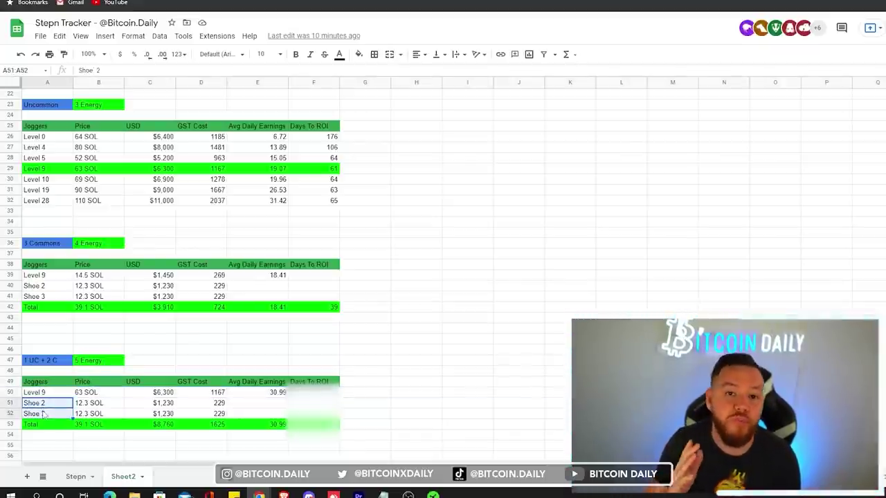
{"action": "left_click", "coordinate": [103, 424]}
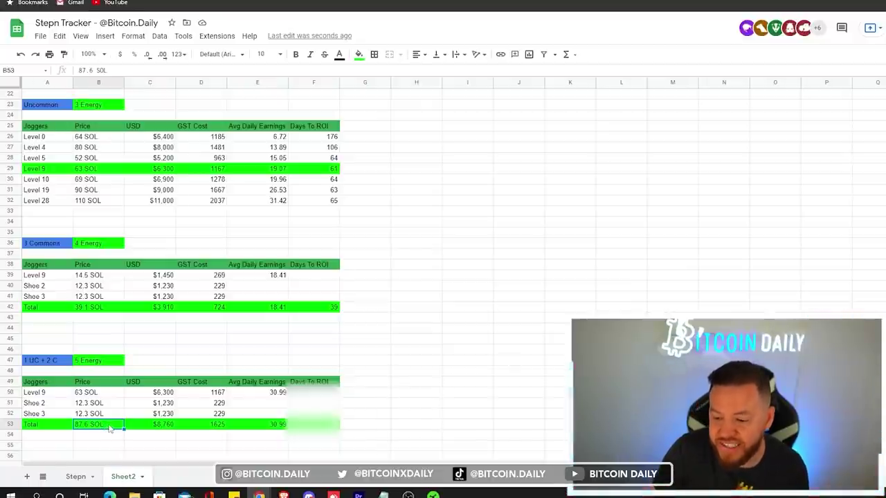
Examine the cost, energy, average daily earnings and days to ROI of the 1 UC + 2 C setup against the 3 Commons setup
{"action": "left_click", "coordinate": [151, 426]}
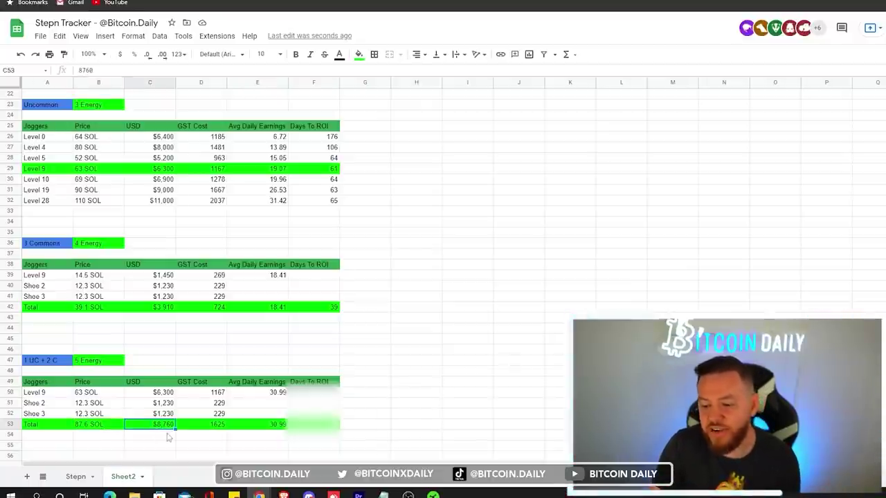
{"action": "key", "text": "Right"}
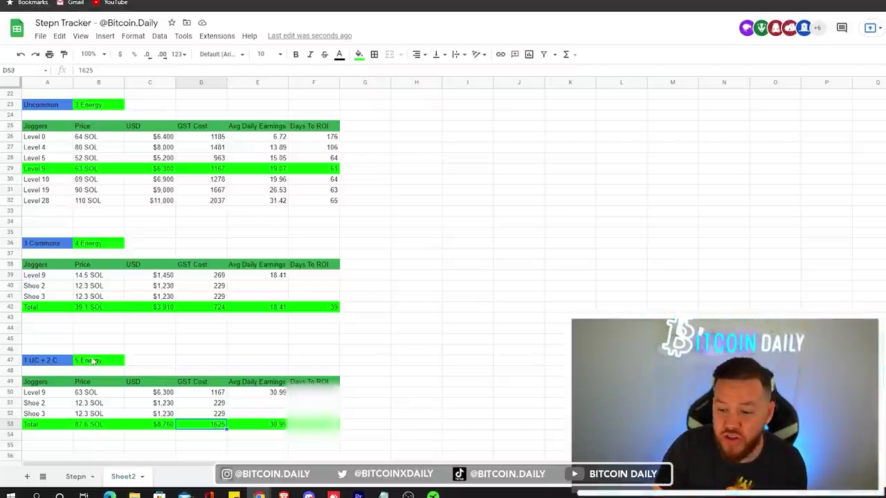
{"action": "left_click", "coordinate": [98, 246]}
{"action": "key", "text": "Left"}
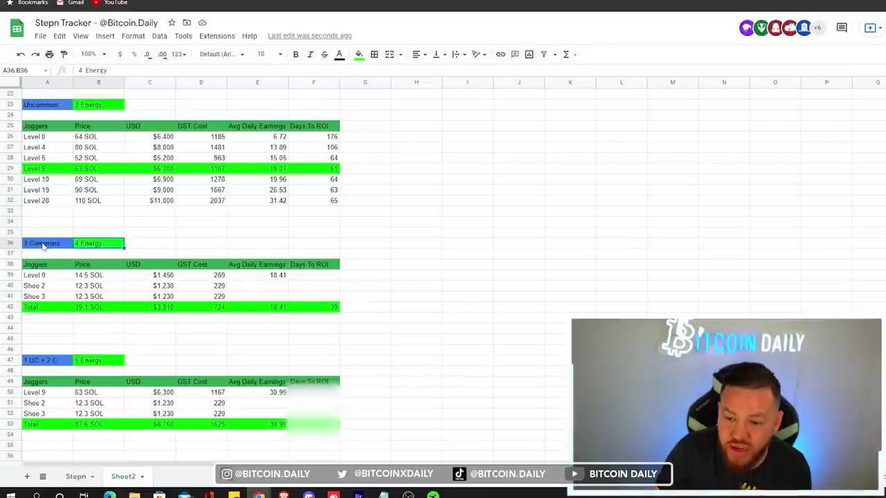
{"action": "left_click_drag", "start_coordinate": [103, 363], "coordinate": [61, 362]}
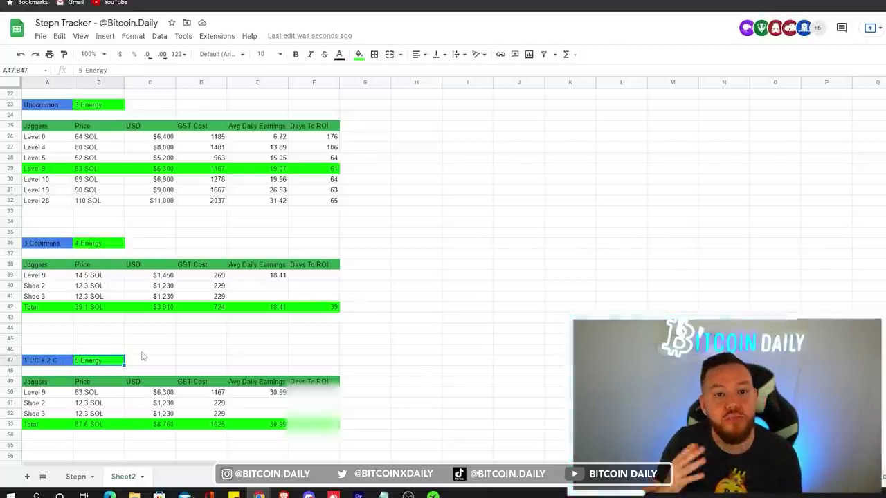
{"action": "left_click", "coordinate": [268, 426]}
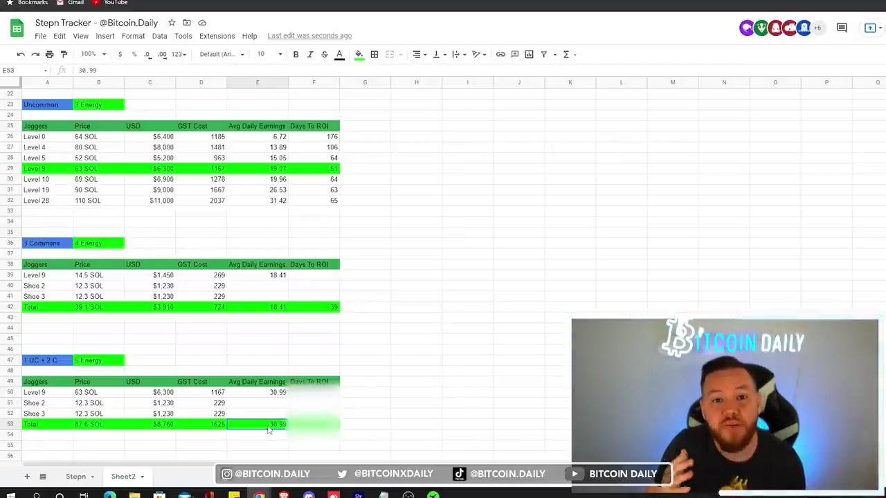
{"action": "left_click", "coordinate": [315, 427]}
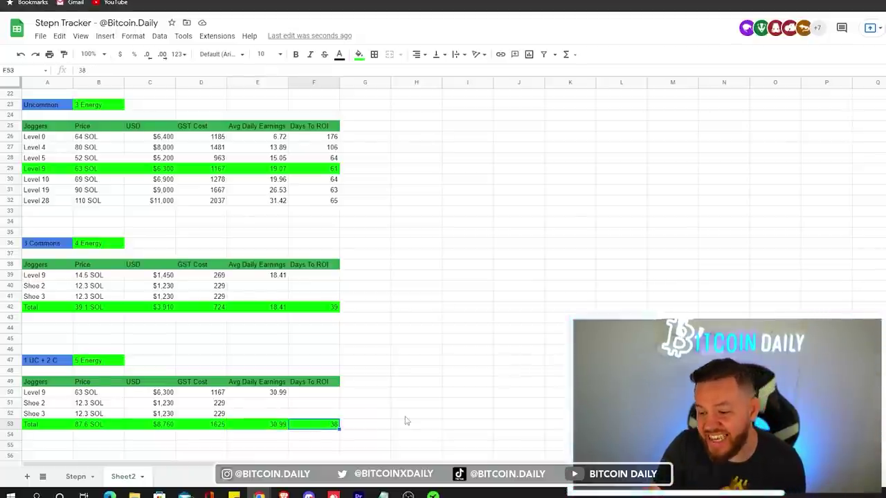
{"action": "left_click", "coordinate": [328, 307]}
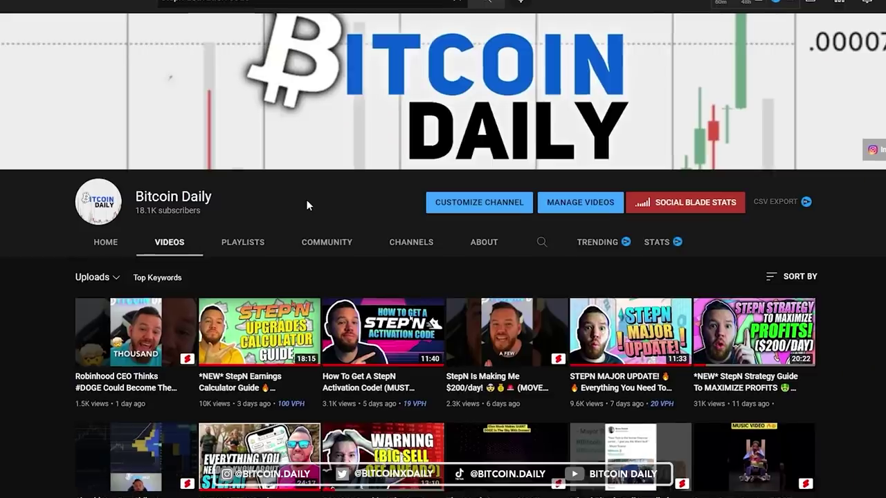
Browse the uploaded videos on the Bitcoin Daily YouTube channel
{"action": "scroll", "coordinate": [308, 200], "scroll_direction": "down", "scroll_amount": 1}
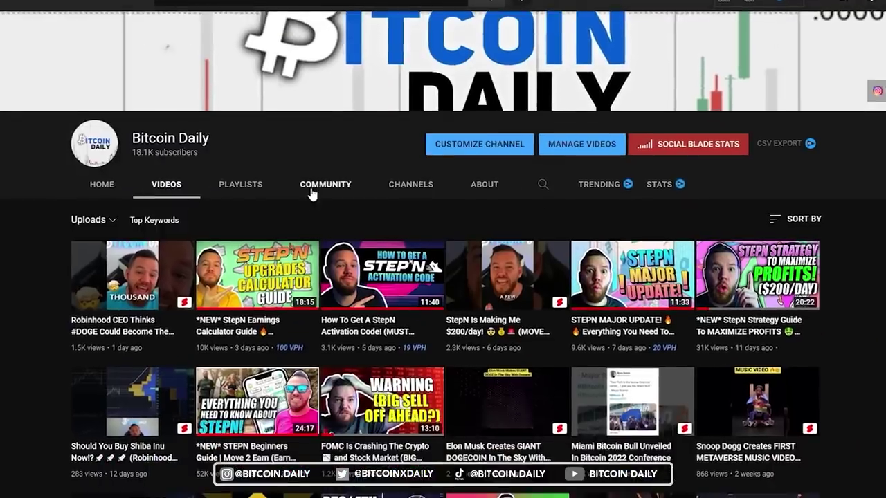
{"action": "scroll", "coordinate": [310, 196], "scroll_direction": "down", "scroll_amount": 3}
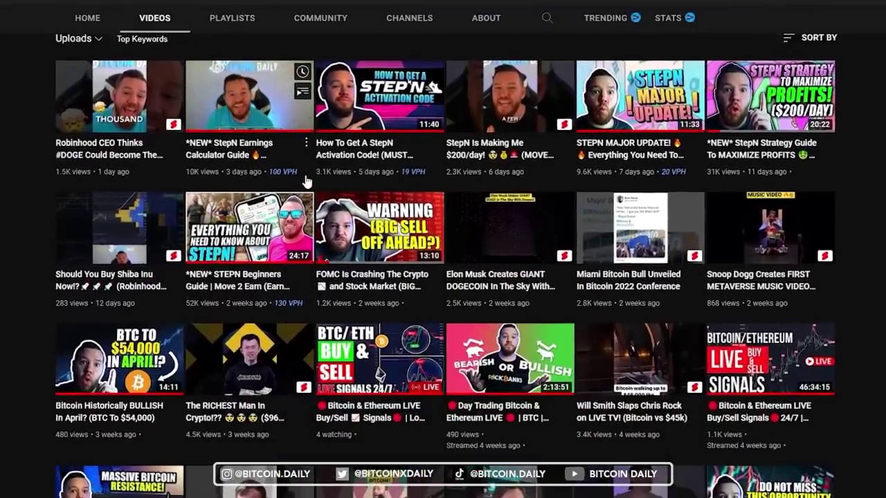
{"action": "scroll", "coordinate": [308, 181], "scroll_direction": "down", "scroll_amount": 5}
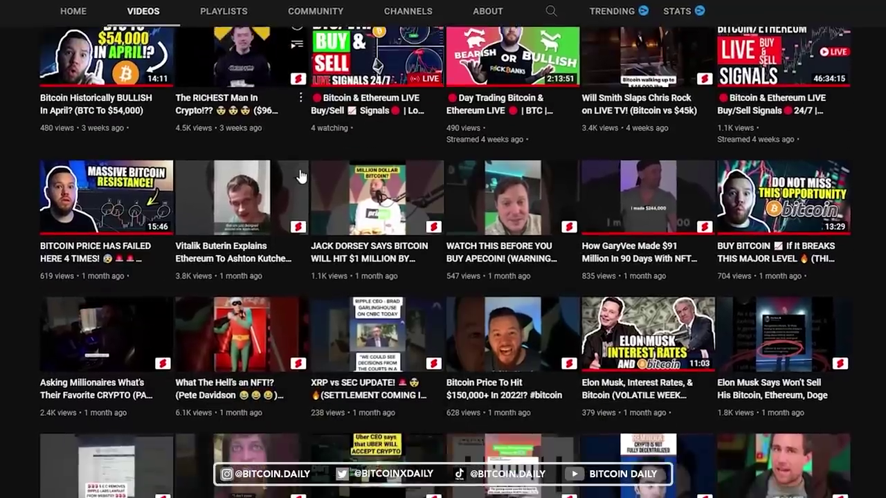
{"action": "scroll", "coordinate": [301, 176], "scroll_direction": "down", "scroll_amount": 3}
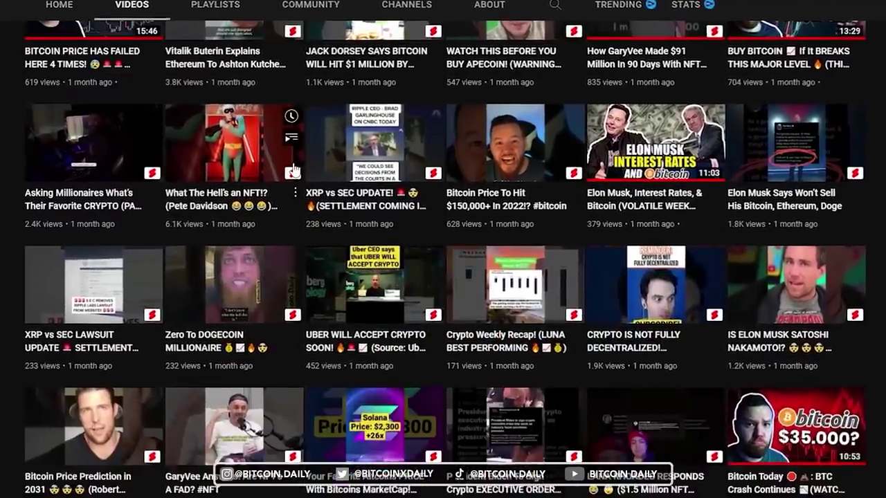
{"action": "scroll", "coordinate": [294, 170], "scroll_direction": "down", "scroll_amount": 4}
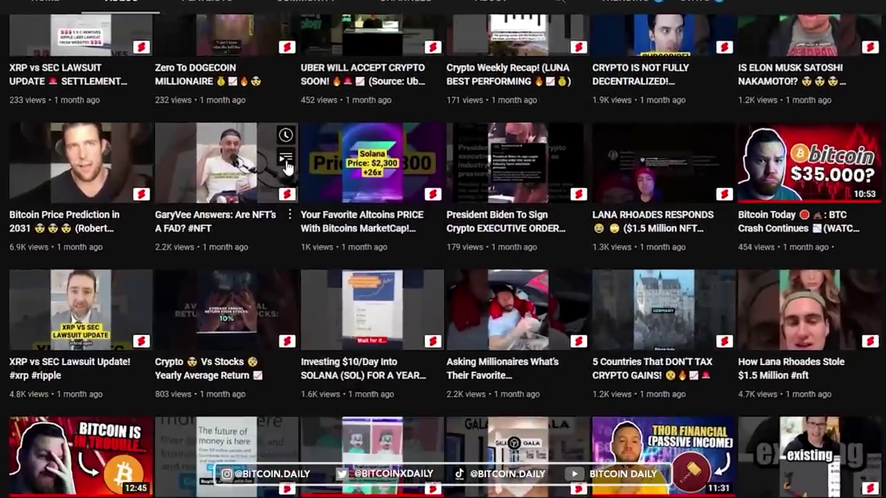
{"action": "scroll", "coordinate": [287, 166], "scroll_direction": "down", "scroll_amount": 2}
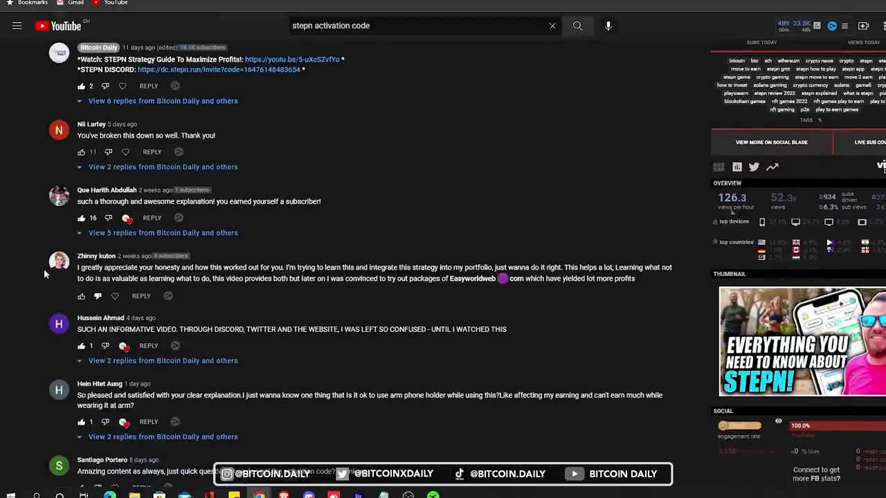
Read through the viewer comments under the STEPN beginners guide video
{"action": "scroll", "coordinate": [44, 268], "scroll_direction": "down", "scroll_amount": 1}
{"action": "scroll", "coordinate": [43, 269], "scroll_direction": "down", "scroll_amount": 3}
{"action": "scroll", "coordinate": [43, 263], "scroll_direction": "down", "scroll_amount": 3}
{"action": "scroll", "coordinate": [42, 259], "scroll_direction": "down", "scroll_amount": 1}
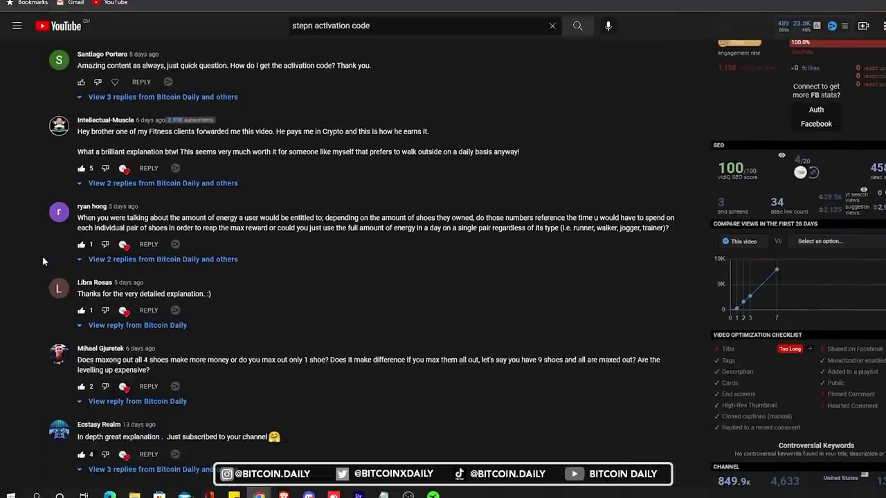
{"action": "scroll", "coordinate": [42, 261], "scroll_direction": "down", "scroll_amount": 1}
{"action": "scroll", "coordinate": [48, 259], "scroll_direction": "down", "scroll_amount": 3}
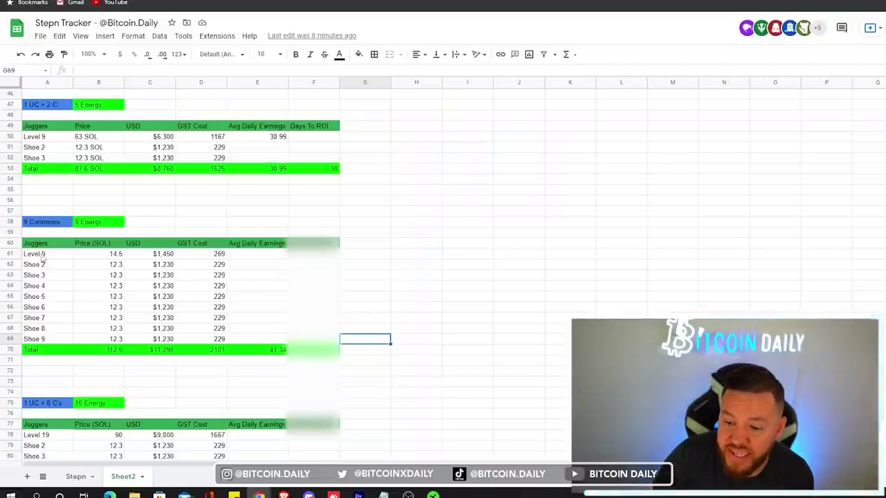
Examine the 9 Commons table's shoes, energy, total costs, daily earnings and days to ROI, plus the energy of the 1 UC + 8 C's setup
{"action": "left_click_drag", "start_coordinate": [42, 256], "coordinate": [206, 257]}
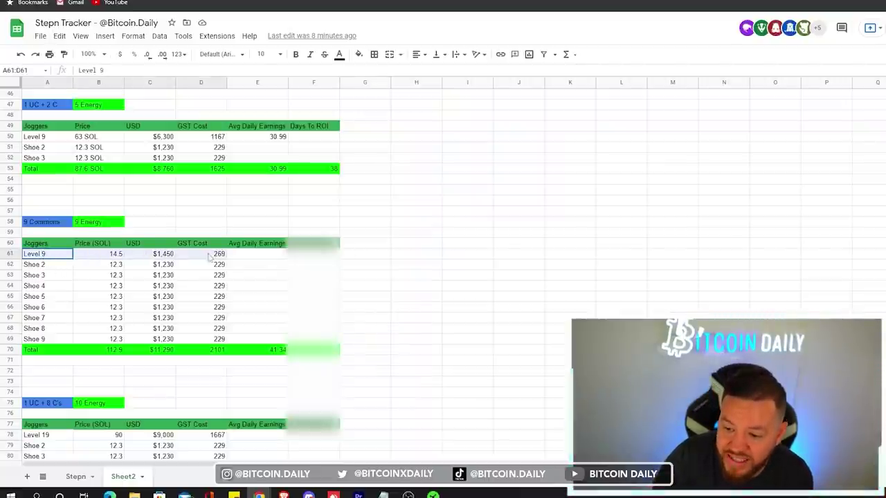
{"action": "left_click_drag", "start_coordinate": [48, 265], "coordinate": [108, 342]}
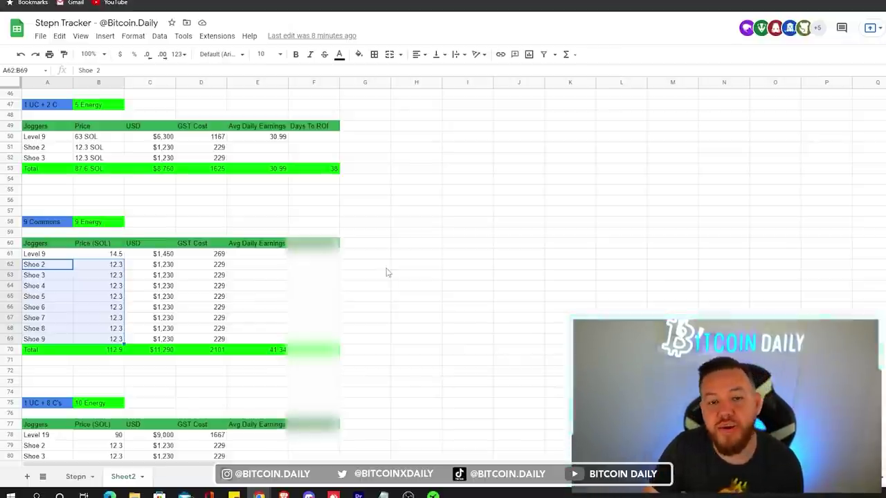
{"action": "left_click", "coordinate": [86, 217]}
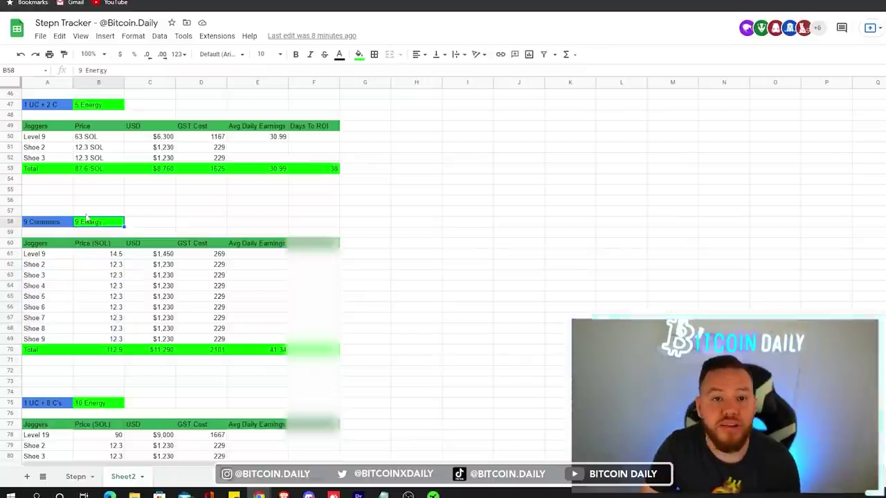
{"action": "left_click", "coordinate": [101, 351]}
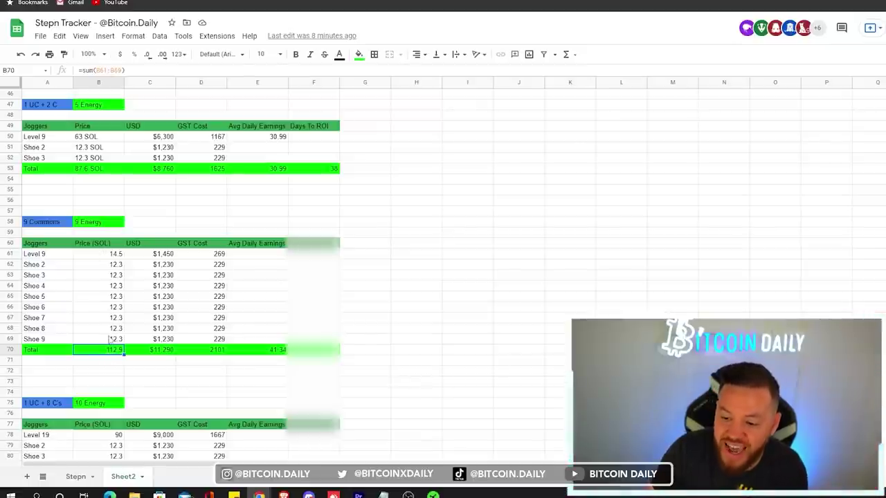
{"action": "left_click", "coordinate": [149, 352]}
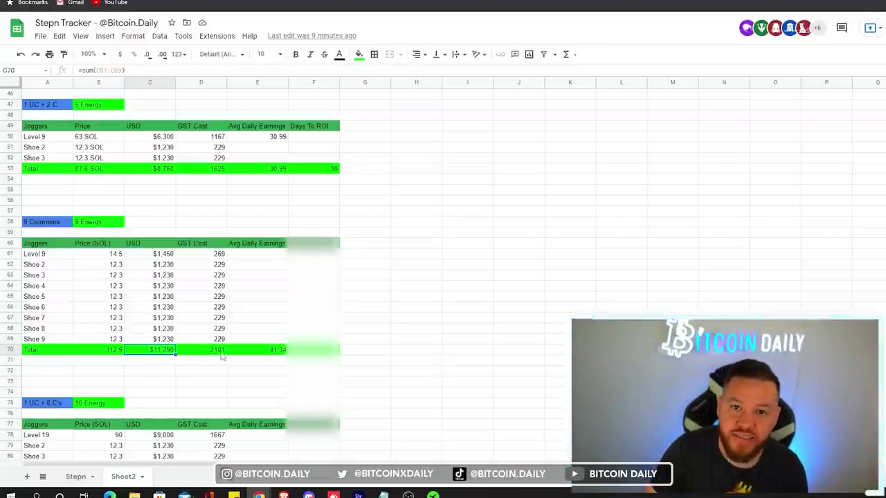
{"action": "left_click", "coordinate": [263, 352]}
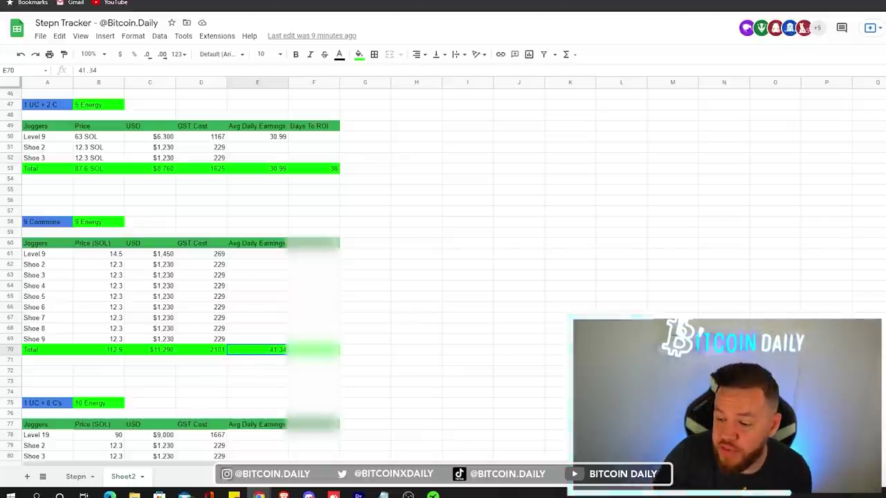
{"action": "left_click", "coordinate": [322, 351]}
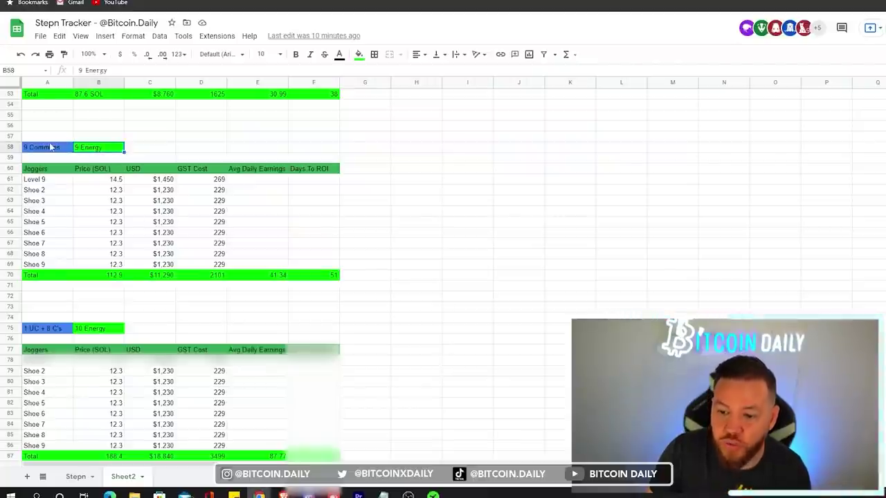
{"action": "scroll", "coordinate": [56, 149], "scroll_direction": "down", "scroll_amount": 1}
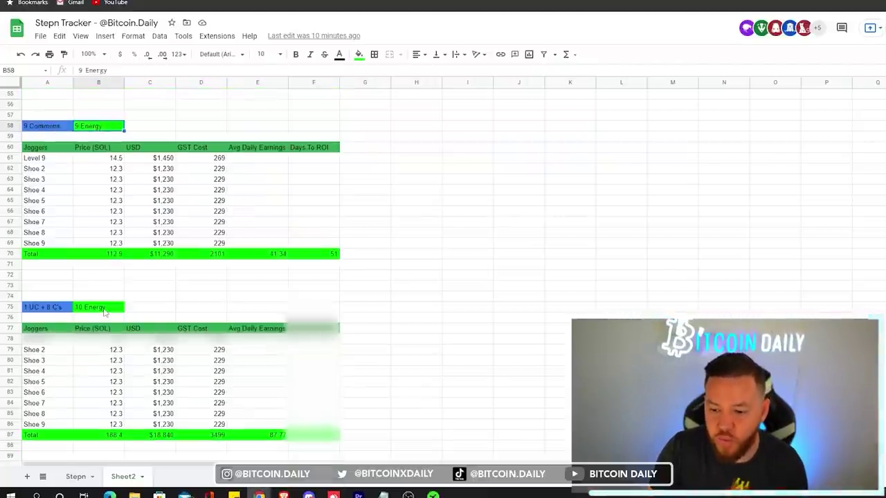
{"action": "left_click", "coordinate": [98, 307]}
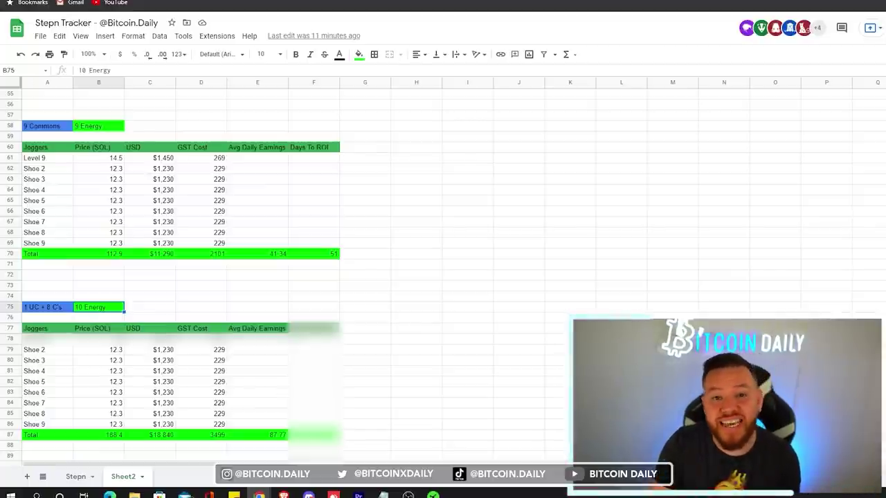
Switch to the STEPN calculator, set the uncommon jogger's sneaker level to 19 and optimize its attributes at 10 daily energy
{"action": "key", "text": "alt+Tab"}
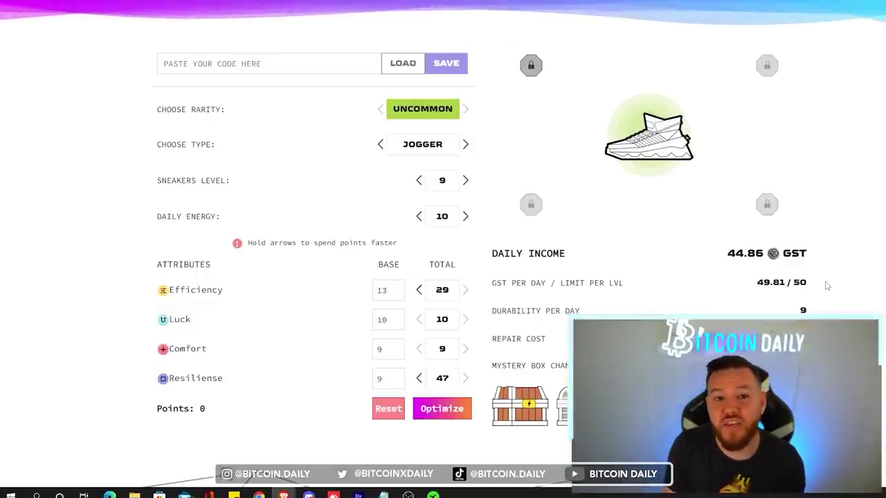
{"action": "left_click", "coordinate": [465, 180]}
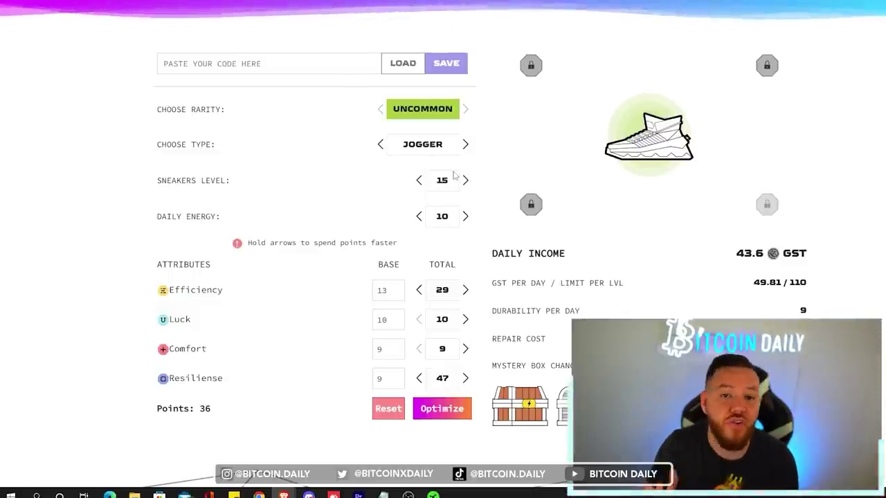
{"action": "left_click", "coordinate": [442, 409]}
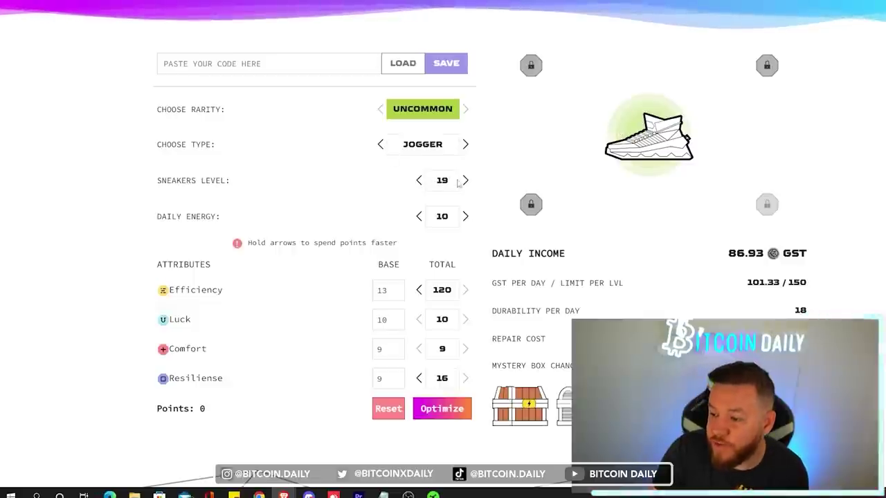
{"action": "scroll", "coordinate": [449, 185], "scroll_direction": "up", "scroll_amount": 1}
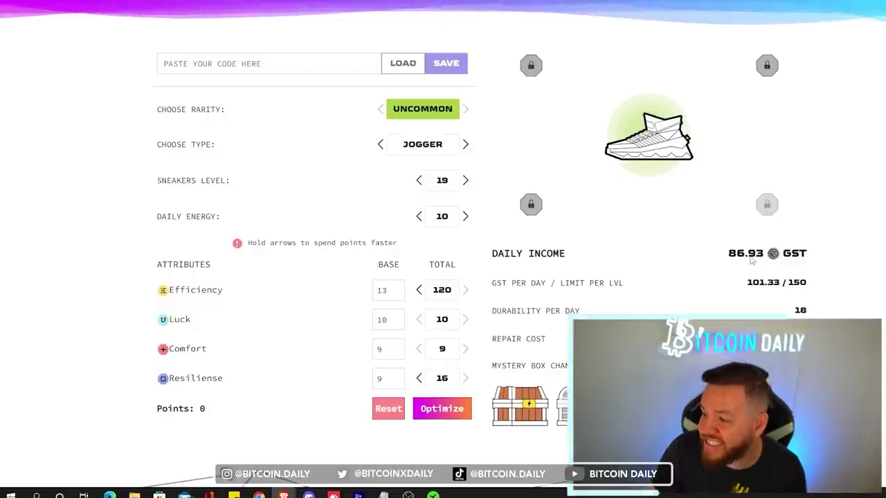
Switch to the Stepn Tracker spreadsheet and examine the 1 UC + 8 C's table's Level 19 jogger, total costs, daily earnings and days to ROI
{"action": "key", "text": "alt+Tab"}
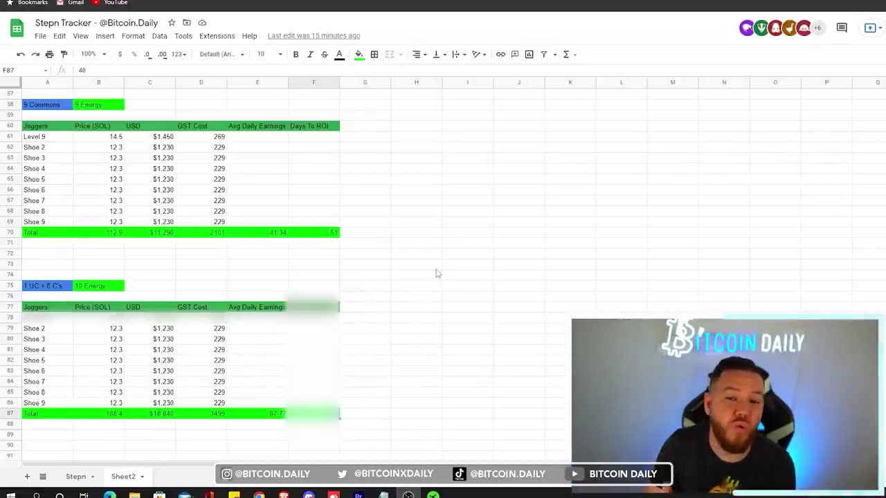
{"action": "left_click", "coordinate": [149, 414]}
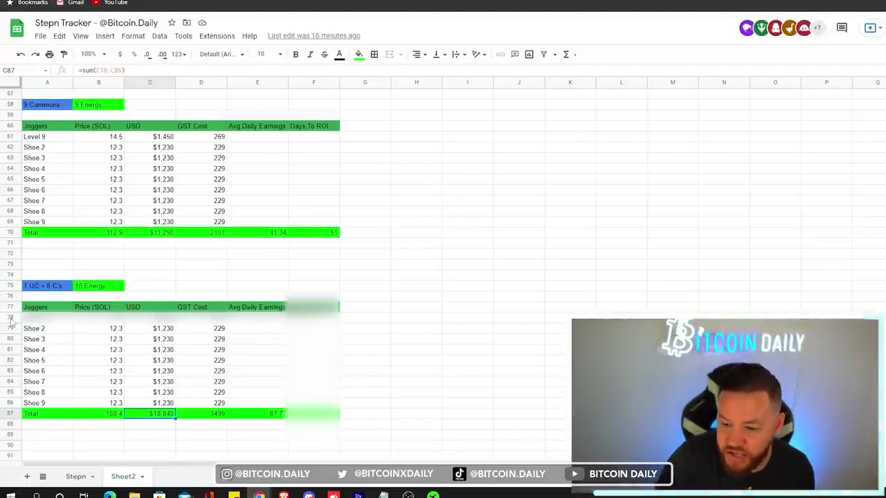
{"action": "left_click", "coordinate": [11, 318]}
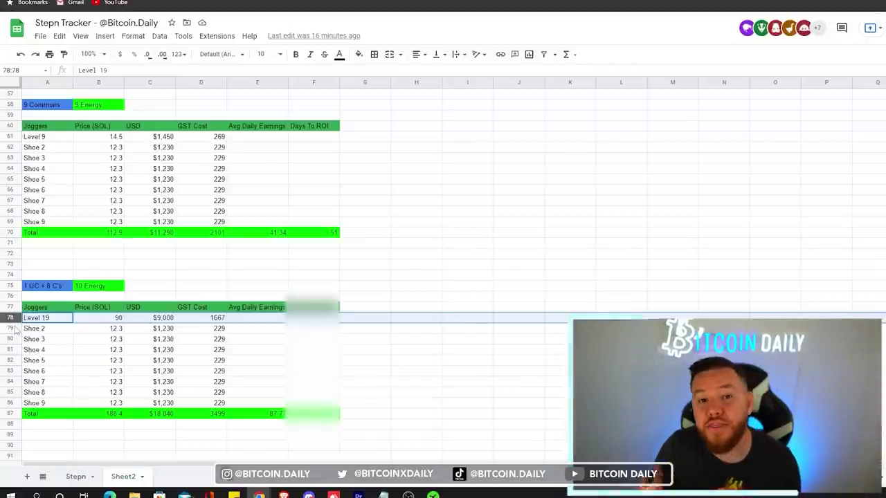
{"action": "left_click", "coordinate": [200, 317]}
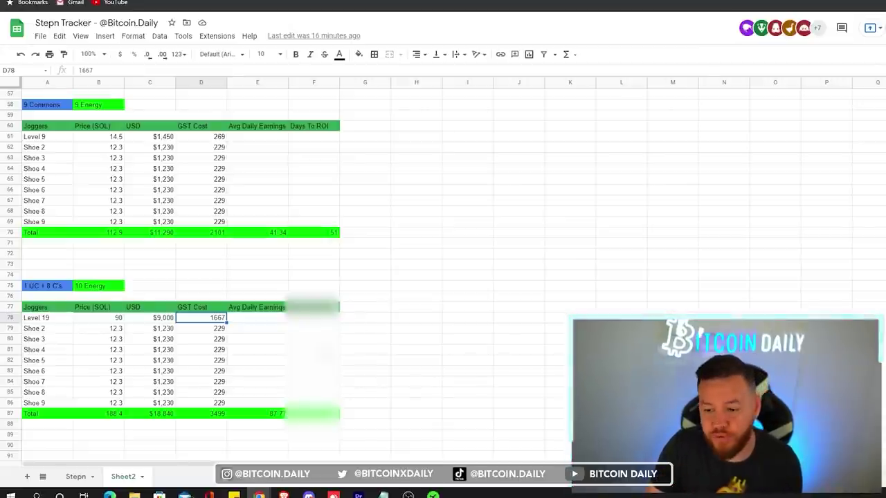
{"action": "left_click", "coordinate": [107, 415]}
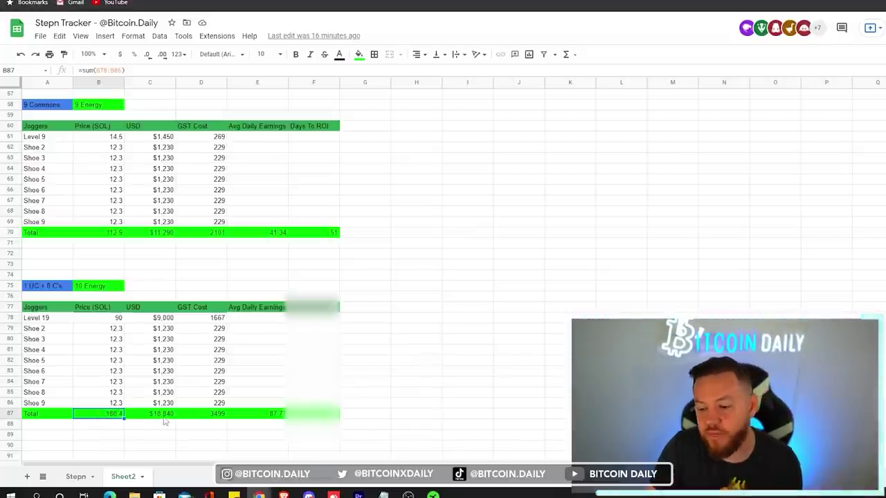
{"action": "left_click", "coordinate": [194, 415]}
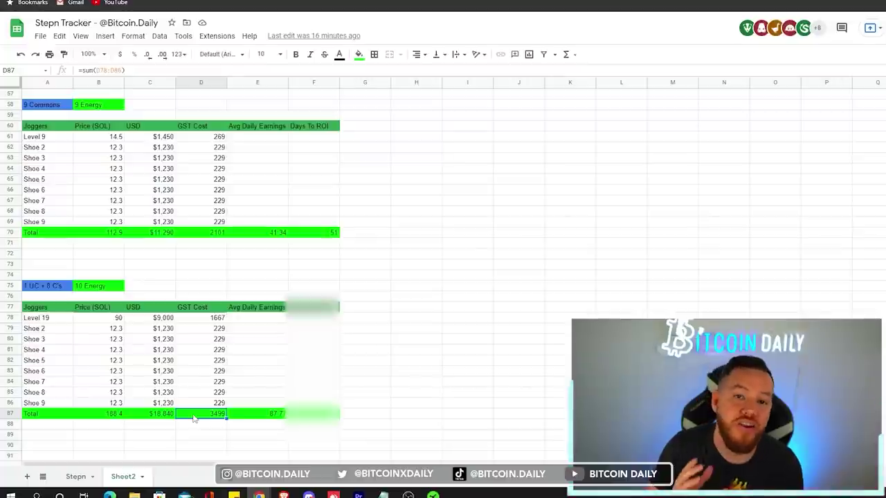
{"action": "left_click", "coordinate": [273, 416]}
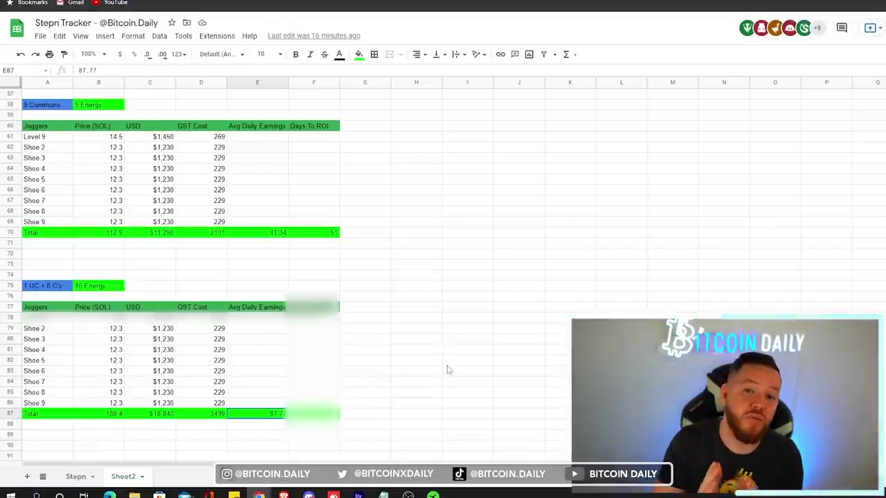
{"action": "left_click", "coordinate": [322, 414]}
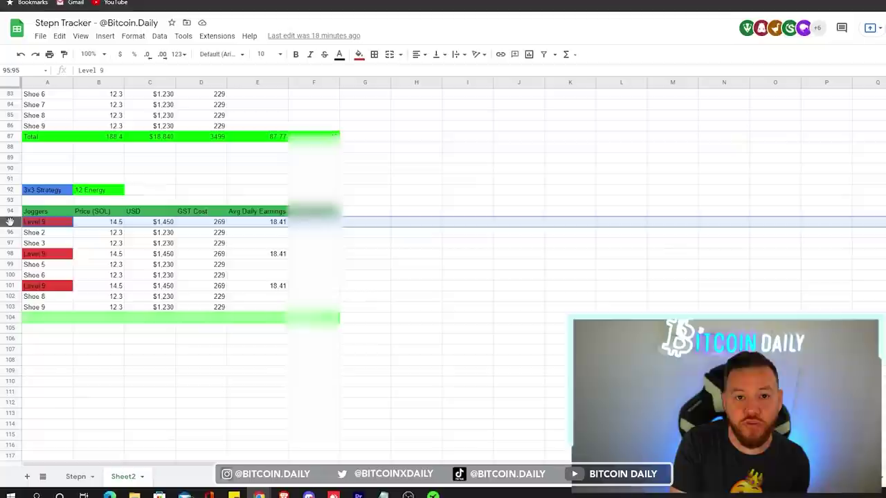
Examine the joggers in the 3x3 Strategy table, going through the Level 9 shoes and the shoes grouped under each
{"action": "left_click", "coordinate": [62, 222]}
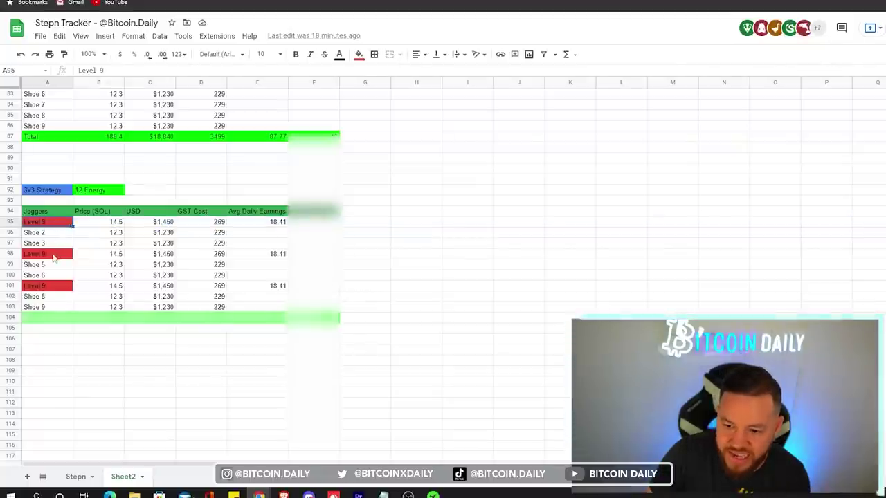
{"action": "left_click", "coordinate": [51, 236]}
{"action": "key", "text": "Down"}
{"action": "key", "text": "Down"}
{"action": "key", "text": "Down"}
{"action": "key", "text": "Down"}
{"action": "key", "text": "Down"}
{"action": "key", "text": "Down"}
{"action": "key", "text": "Down"}
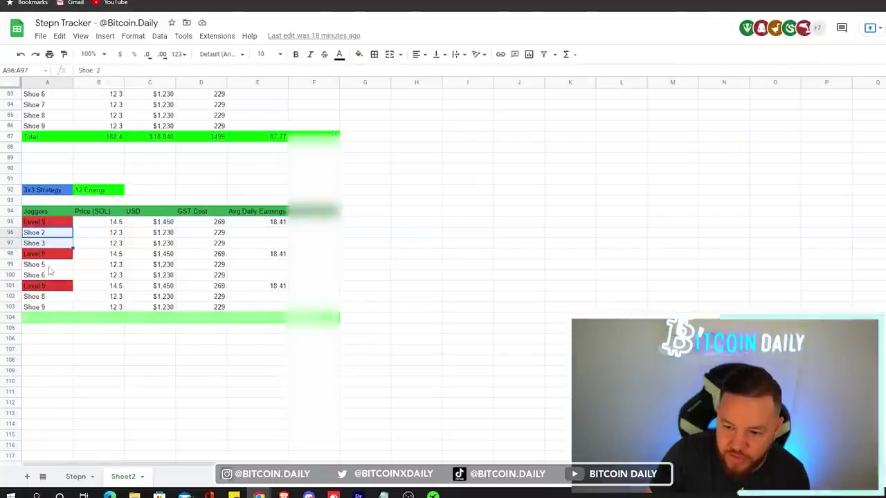
Check the 3x3 Strategy table's total price in SOL, total USD and total GST cost
{"action": "left_click", "coordinate": [114, 319]}
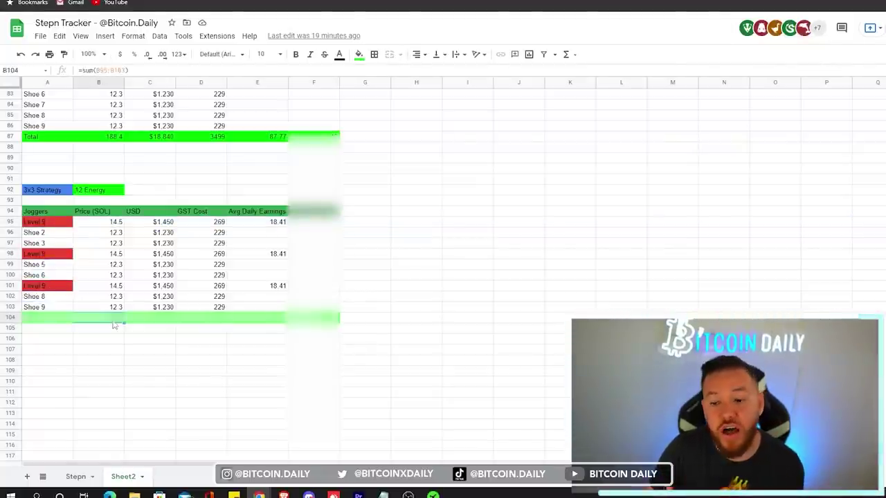
{"action": "left_click", "coordinate": [165, 319]}
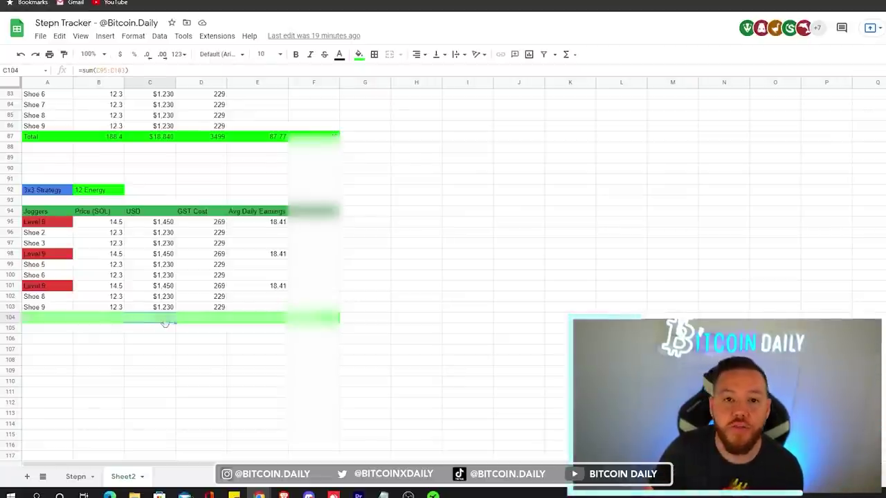
{"action": "left_click", "coordinate": [211, 320]}
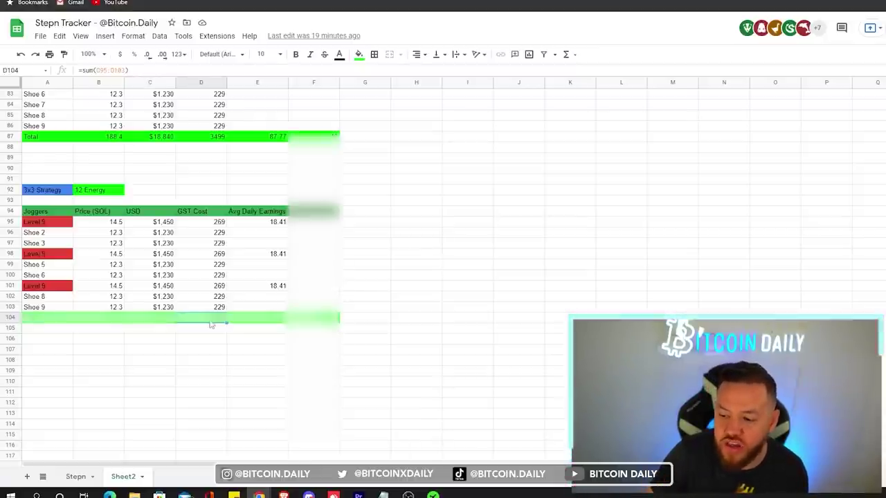
{"action": "scroll", "coordinate": [207, 323], "scroll_direction": "down", "scroll_amount": 2}
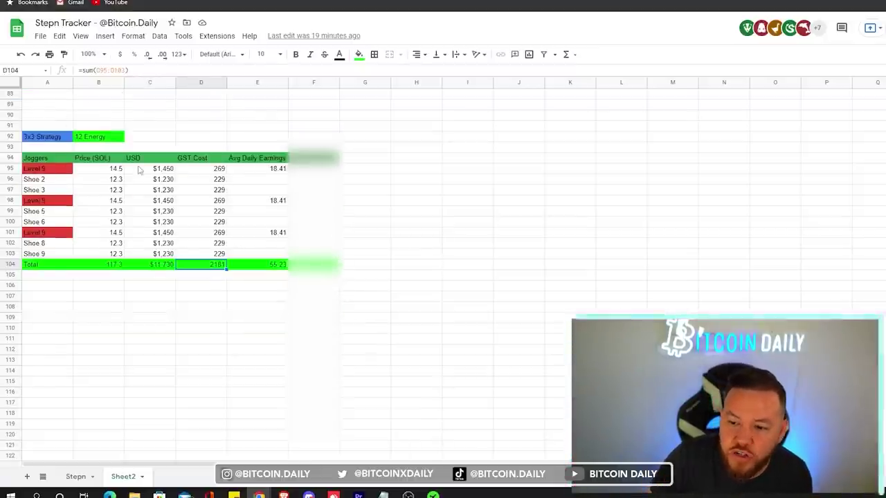
Compare the 9 Commons setup's total USD cost with the 3x3 Strategy's, and check the 3x3 Strategy's energy
{"action": "scroll", "coordinate": [138, 189], "scroll_direction": "up", "scroll_amount": 3}
{"action": "scroll", "coordinate": [139, 189], "scroll_direction": "up", "scroll_amount": 8}
{"action": "left_click_drag", "start_coordinate": [47, 114], "coordinate": [356, 245]}
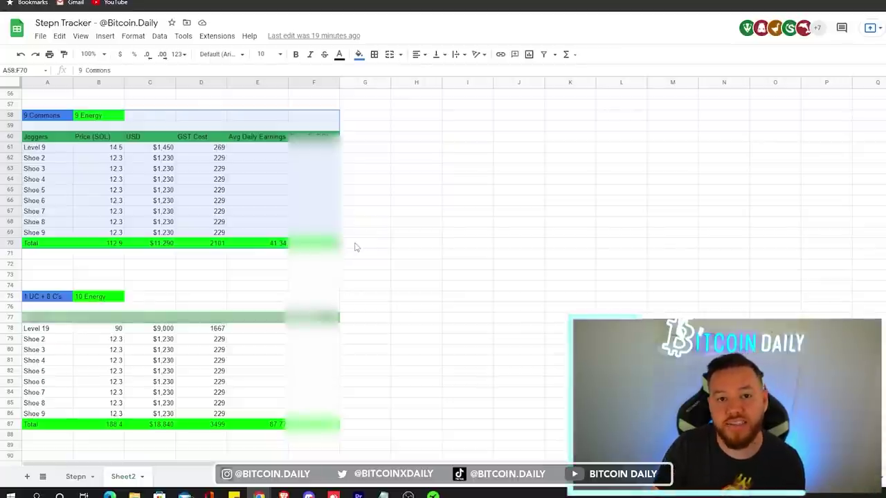
{"action": "left_click", "coordinate": [162, 246]}
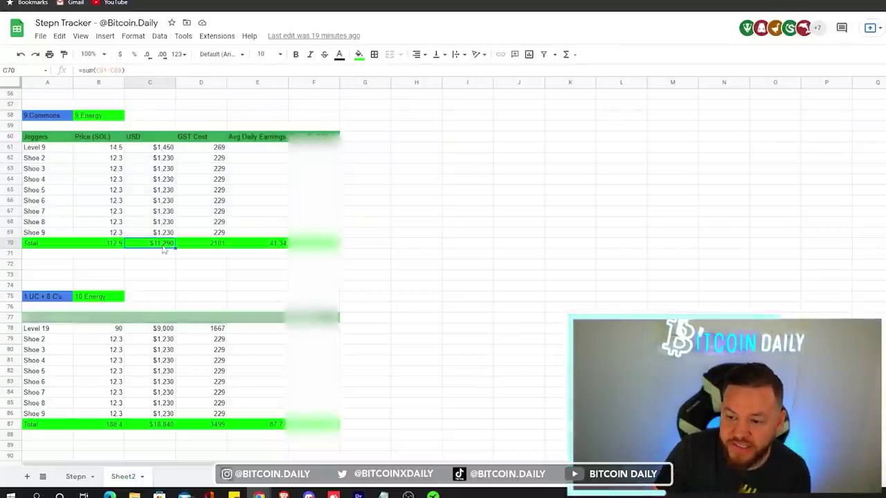
{"action": "scroll", "coordinate": [164, 251], "scroll_direction": "down", "scroll_amount": 5}
{"action": "left_click", "coordinate": [166, 267]}
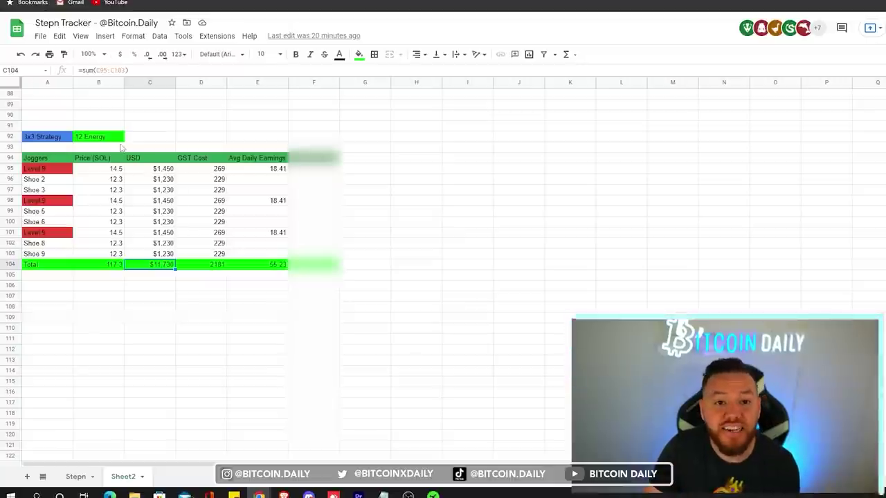
{"action": "left_click", "coordinate": [101, 139]}
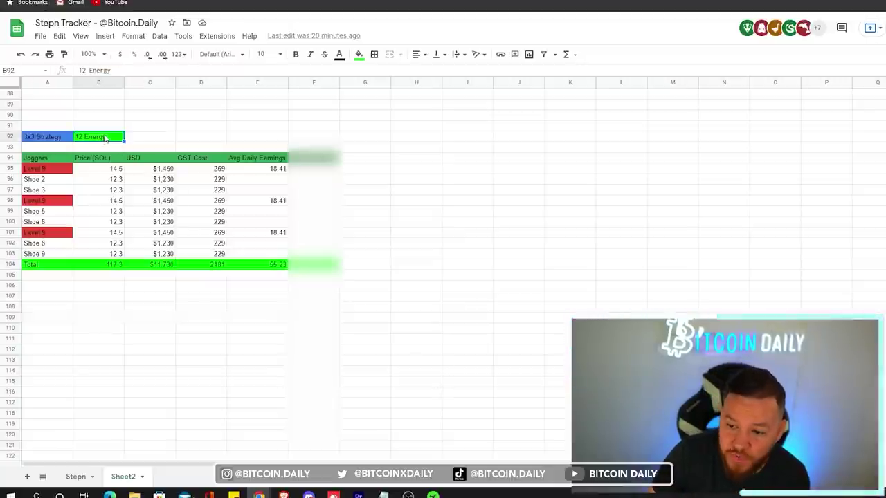
{"action": "scroll", "coordinate": [106, 138], "scroll_direction": "up", "scroll_amount": 10}
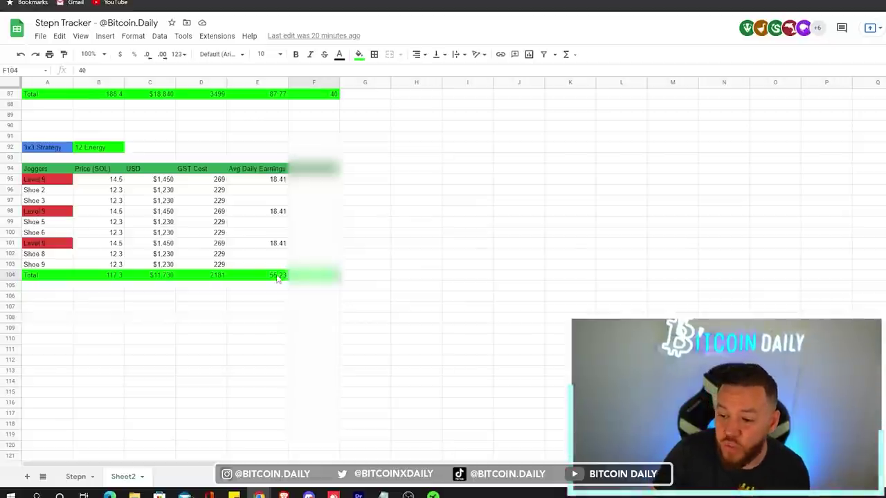
Check the 3x3 Strategy's average daily earnings and compare its days to ROI with the 9 Commons and 1 UC + 8 C's setups
{"action": "left_click", "coordinate": [277, 275]}
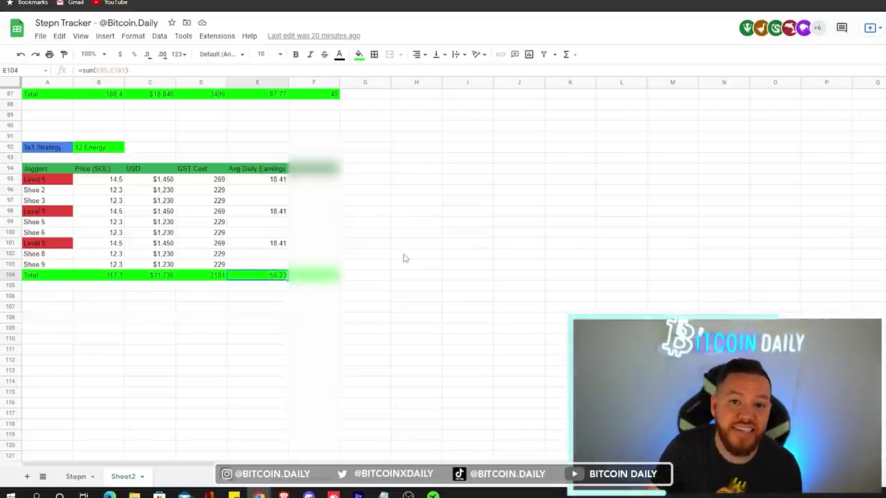
{"action": "scroll", "coordinate": [403, 257], "scroll_direction": "up", "scroll_amount": 10}
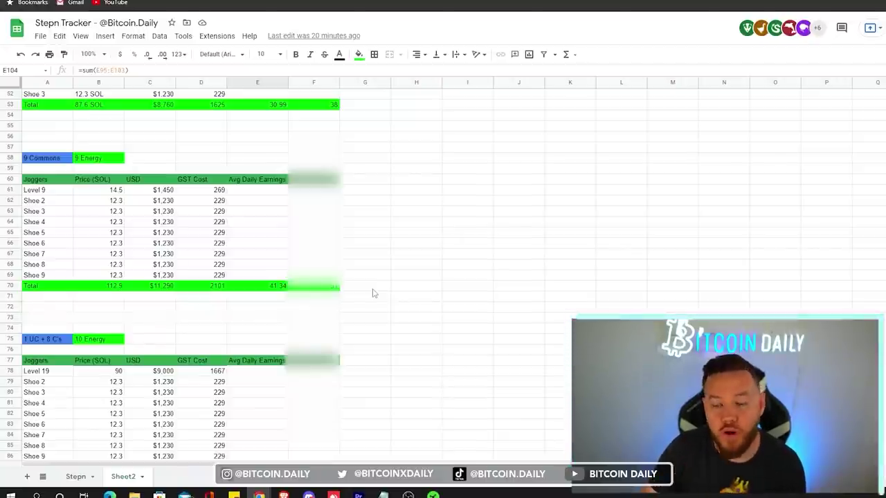
{"action": "scroll", "coordinate": [360, 276], "scroll_direction": "down", "scroll_amount": 1}
{"action": "left_click", "coordinate": [332, 256]}
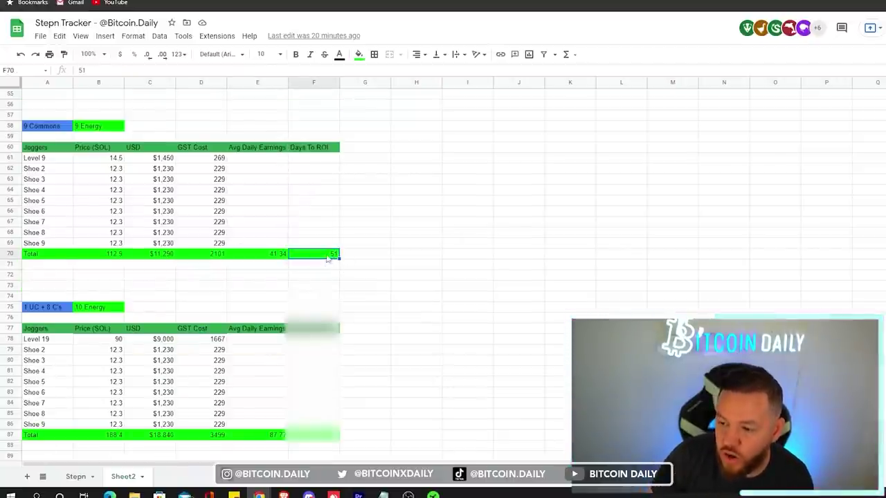
{"action": "scroll", "coordinate": [363, 268], "scroll_direction": "down", "scroll_amount": 10}
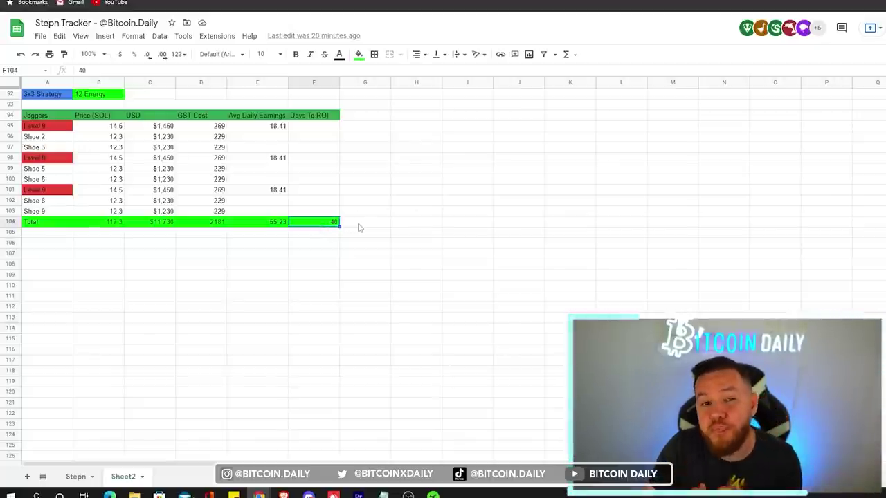
{"action": "scroll", "coordinate": [387, 227], "scroll_direction": "up", "scroll_amount": 1}
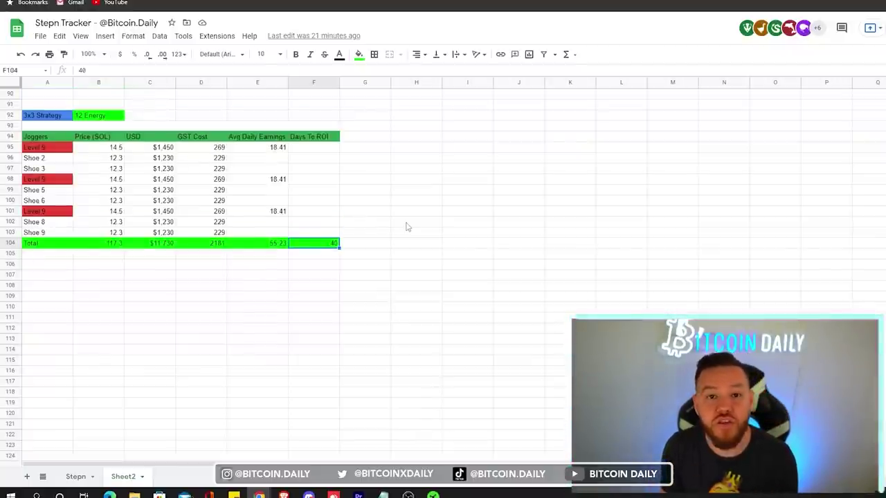
{"action": "scroll", "coordinate": [407, 227], "scroll_direction": "up", "scroll_amount": 5}
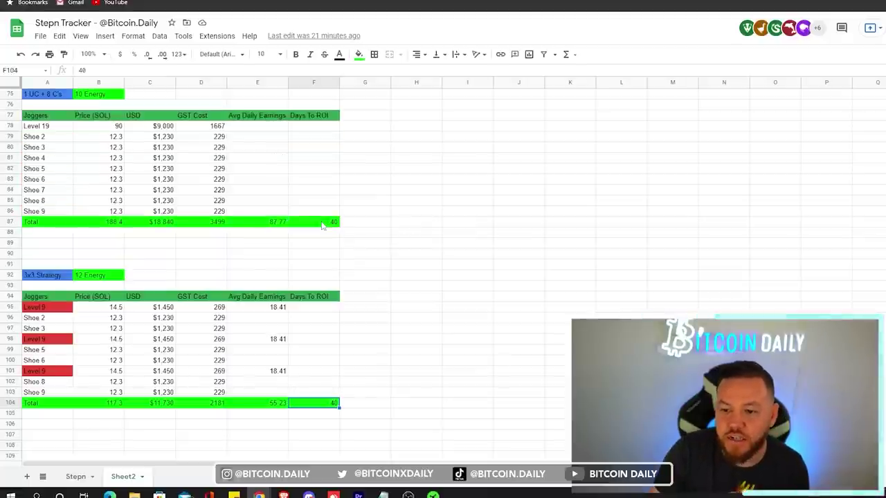
{"action": "left_click", "coordinate": [322, 226]}
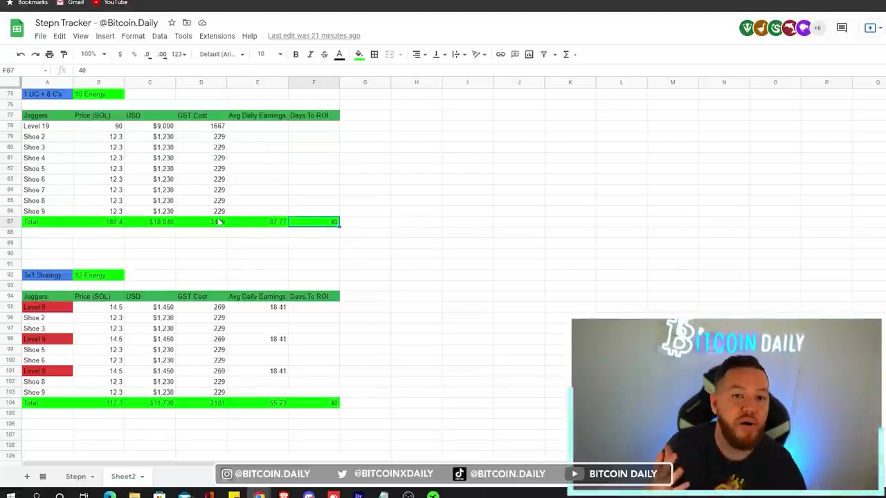
Read through the VIP trade call messages around April 1, 2022 in the Discord channel
{"action": "scroll", "coordinate": [218, 221], "scroll_direction": "down", "scroll_amount": 4}
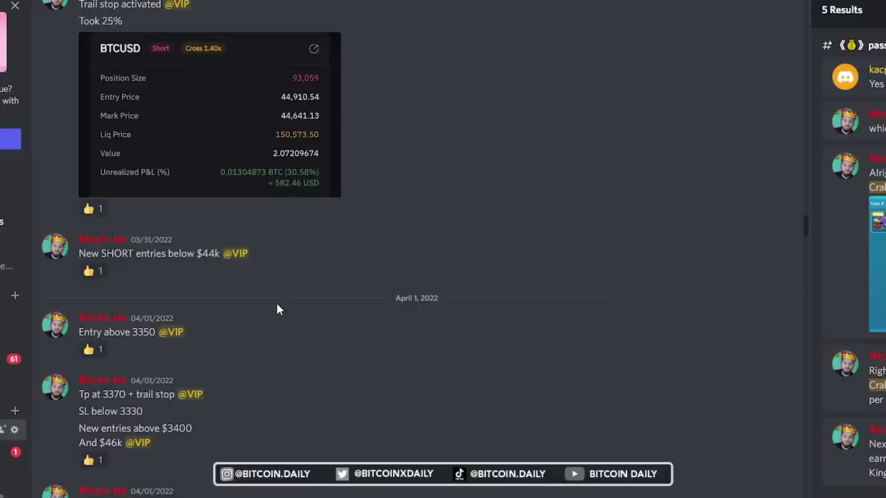
{"action": "scroll", "coordinate": [277, 308], "scroll_direction": "down", "scroll_amount": 5}
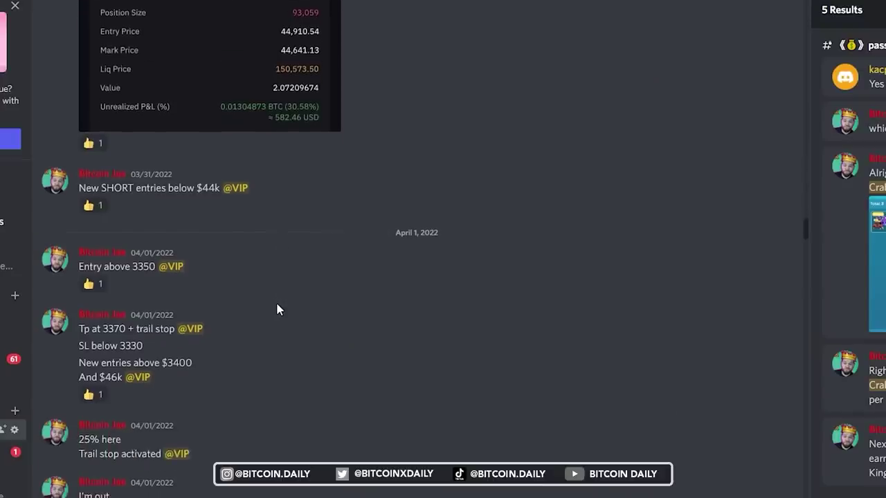
{"action": "scroll", "coordinate": [277, 308], "scroll_direction": "down", "scroll_amount": 5}
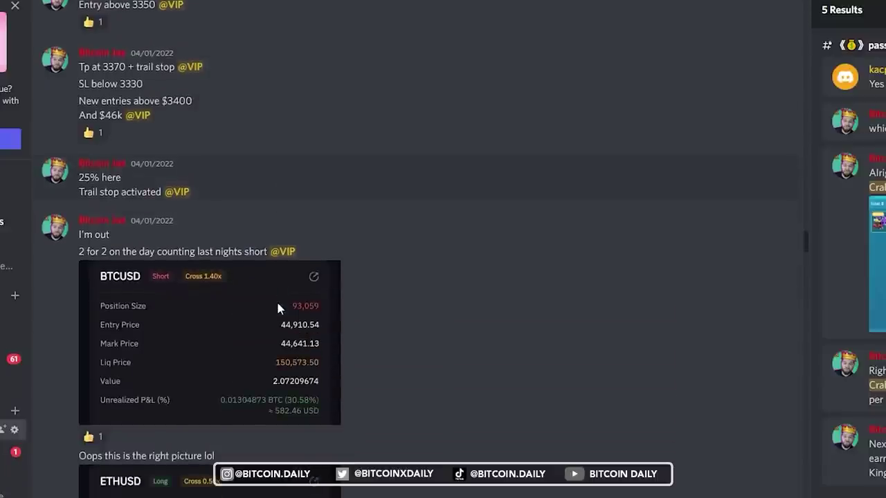
{"action": "scroll", "coordinate": [280, 310], "scroll_direction": "down", "scroll_amount": 3}
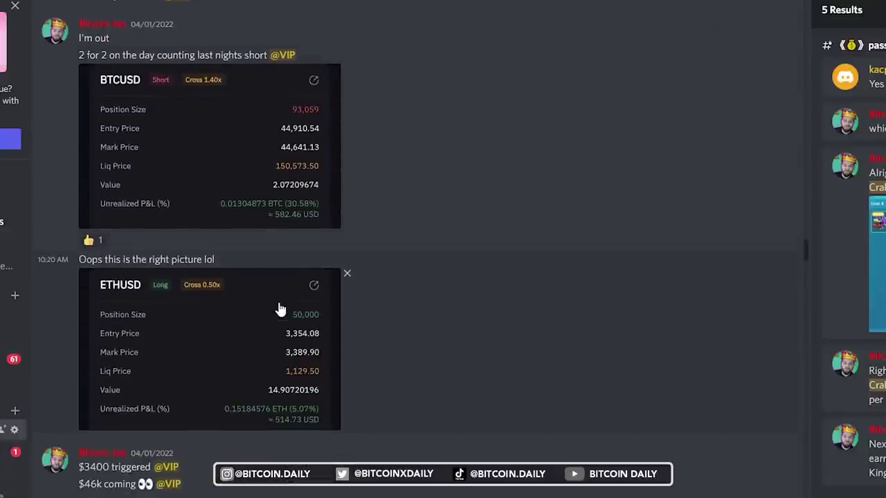
{"action": "scroll", "coordinate": [281, 310], "scroll_direction": "down", "scroll_amount": 5}
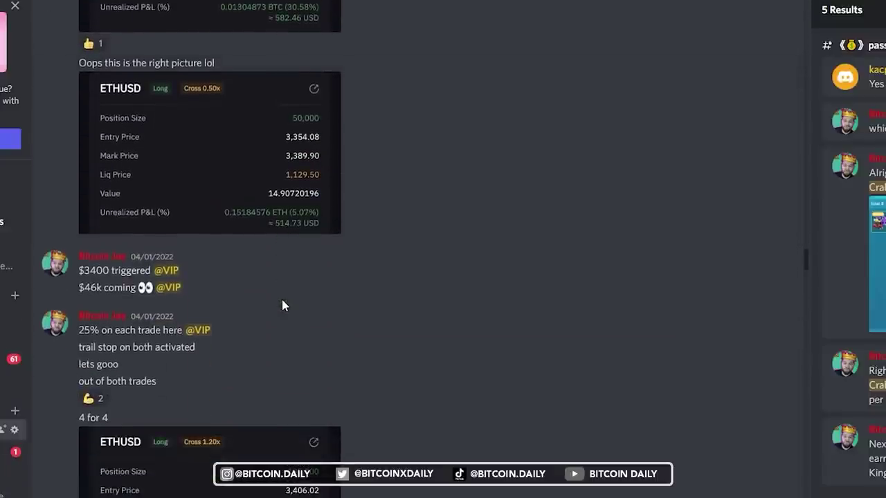
{"action": "scroll", "coordinate": [282, 304], "scroll_direction": "down", "scroll_amount": 3}
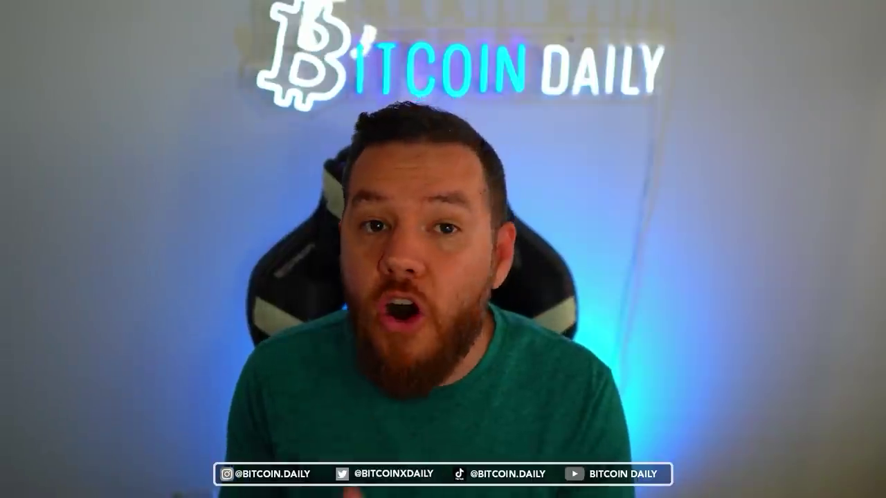